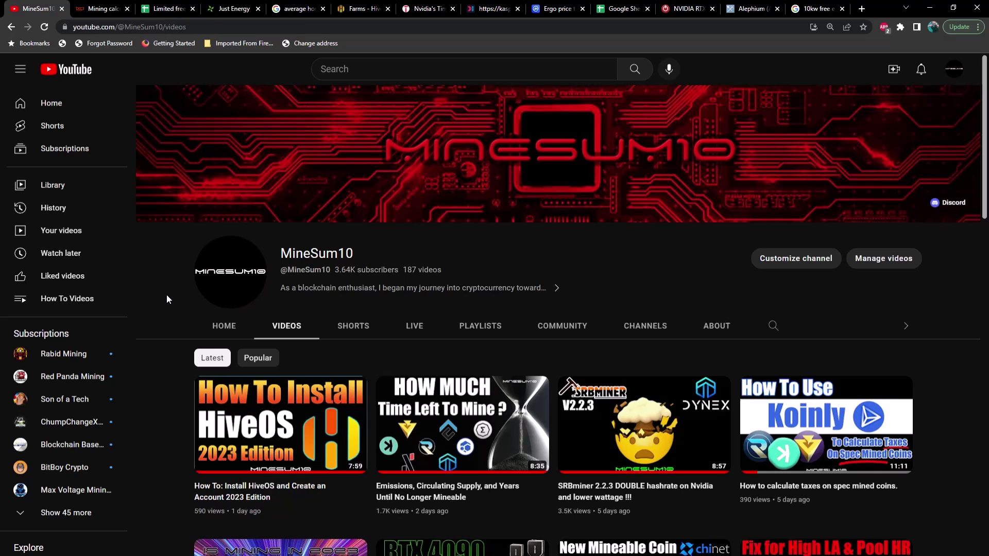
Highlight the 29 kWh daily, 886 kWh monthly and 10,632 kWh yearly household averages in Google's result.
left_click(296, 10)
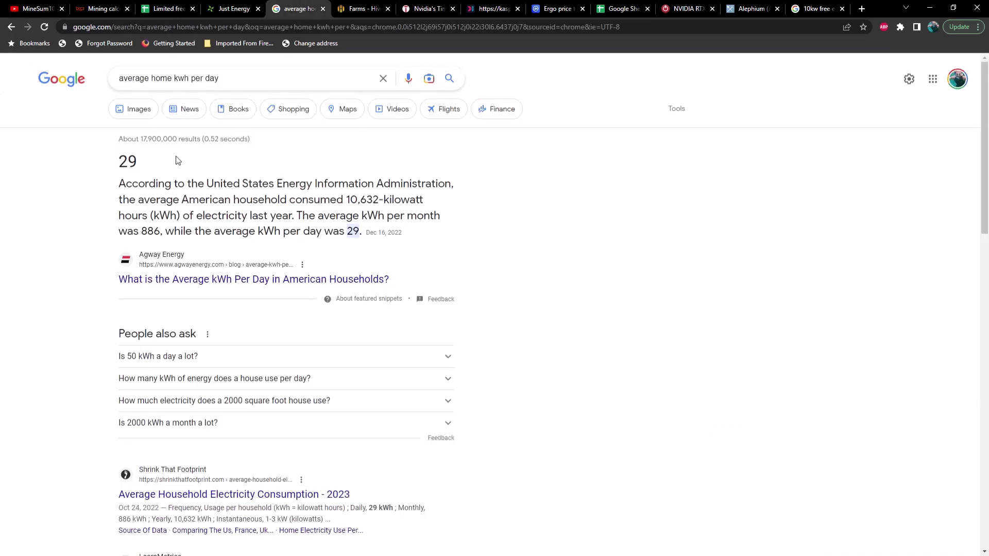
left_click_drag(142, 164, 119, 163)
left_click_drag(142, 231, 170, 241)
left_click_drag(345, 204, 379, 204)
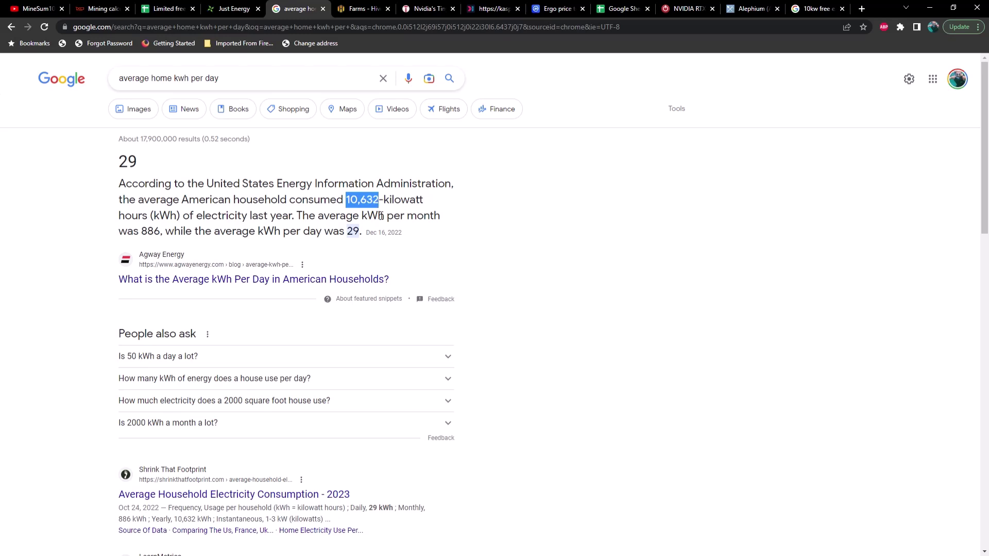
left_click(432, 228)
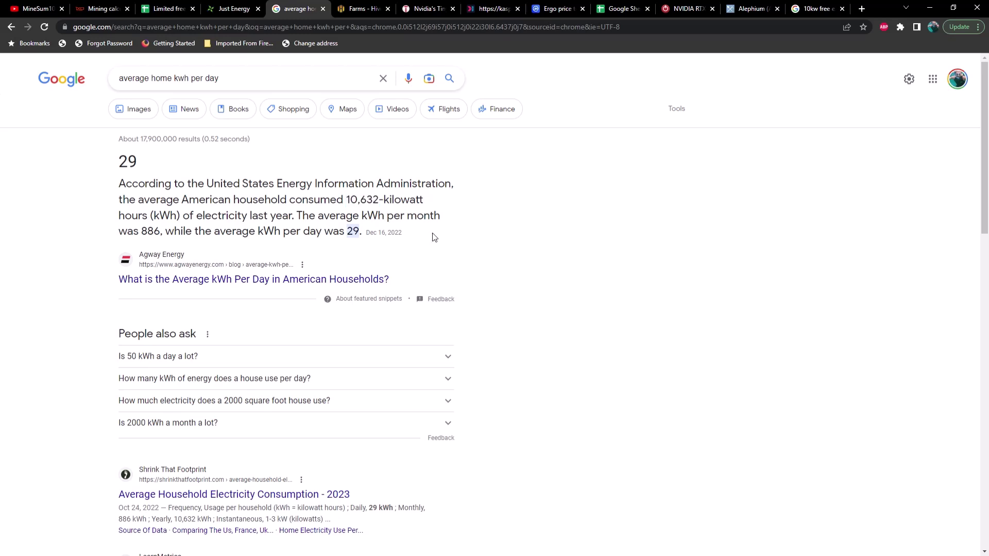
Show Just Energy's residential plans and highlight the Weekends Free and Green Nights Free plan names.
left_click(244, 9)
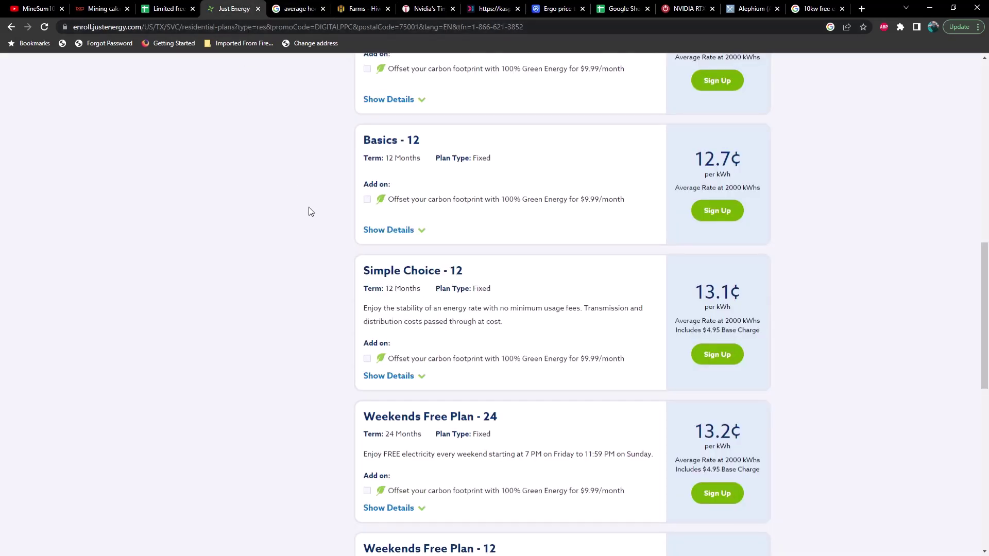
scroll(308, 204, "up", 3)
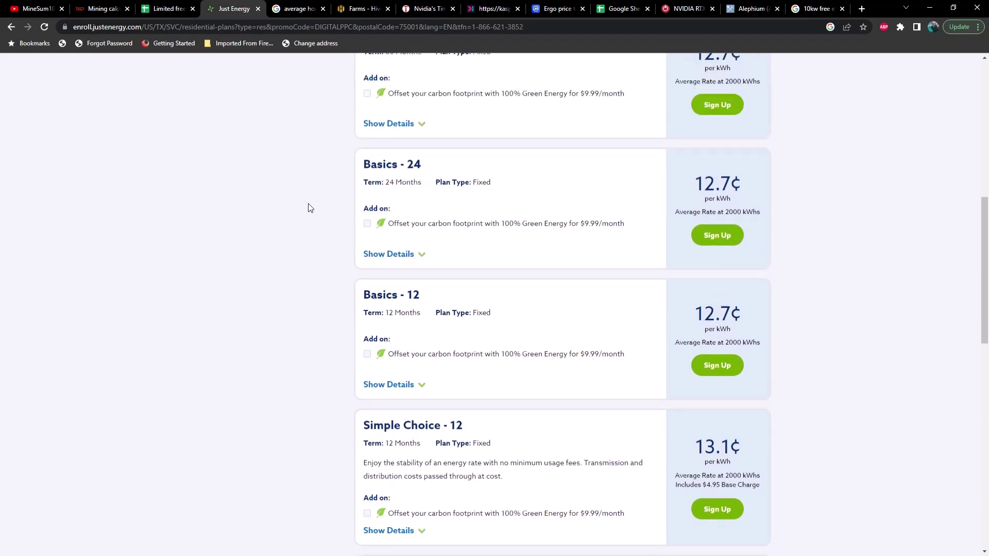
scroll(310, 208, "down", 5)
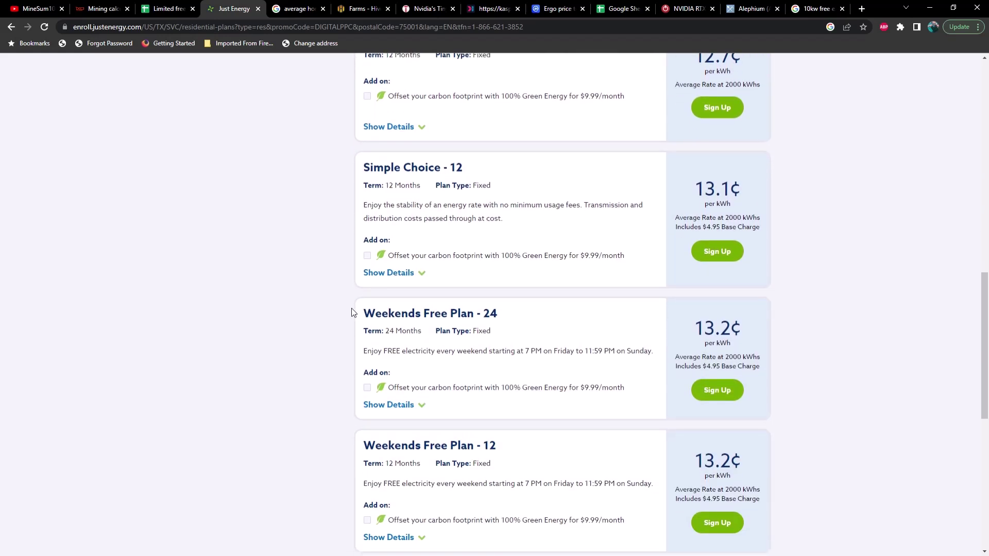
left_click_drag(364, 316, 471, 318)
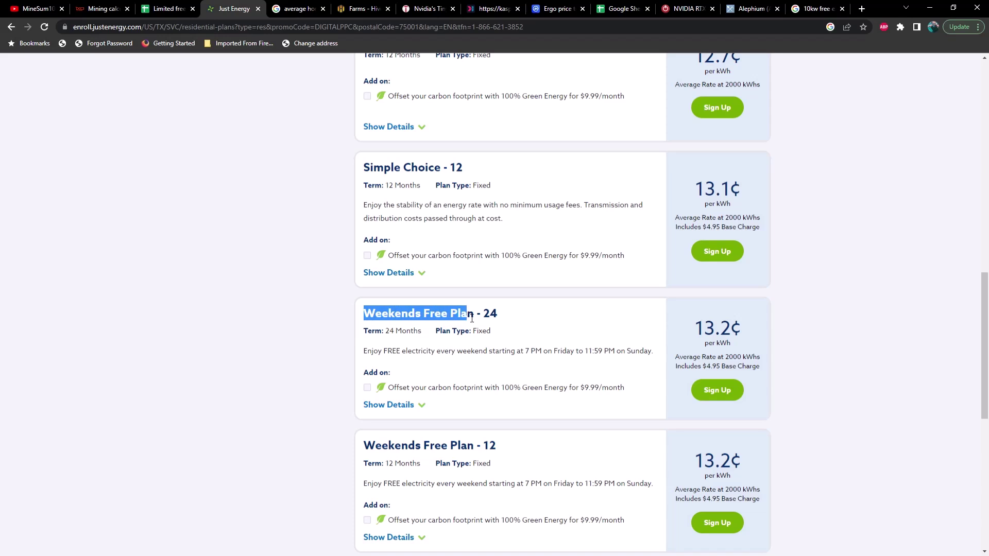
scroll(438, 335, "down", 4)
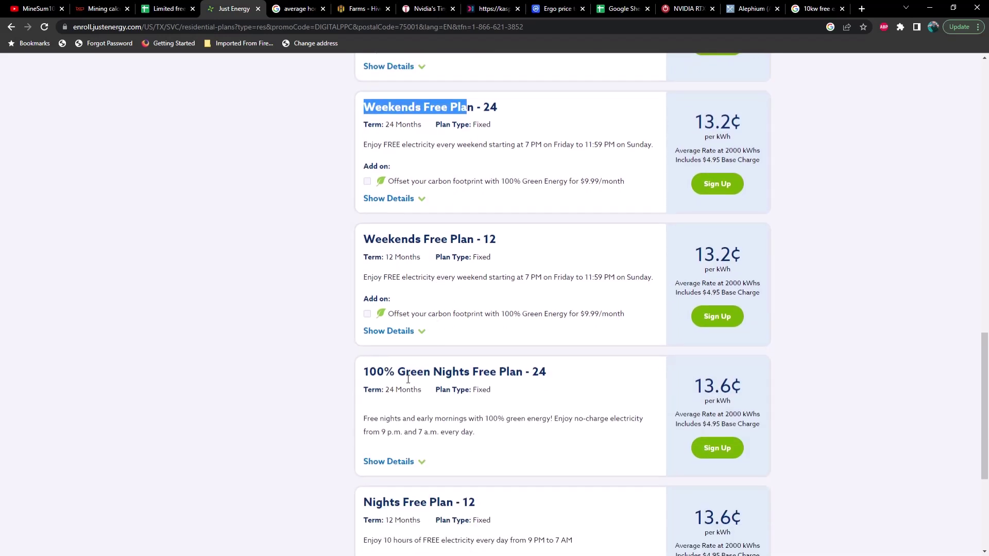
left_click_drag(399, 379, 516, 380)
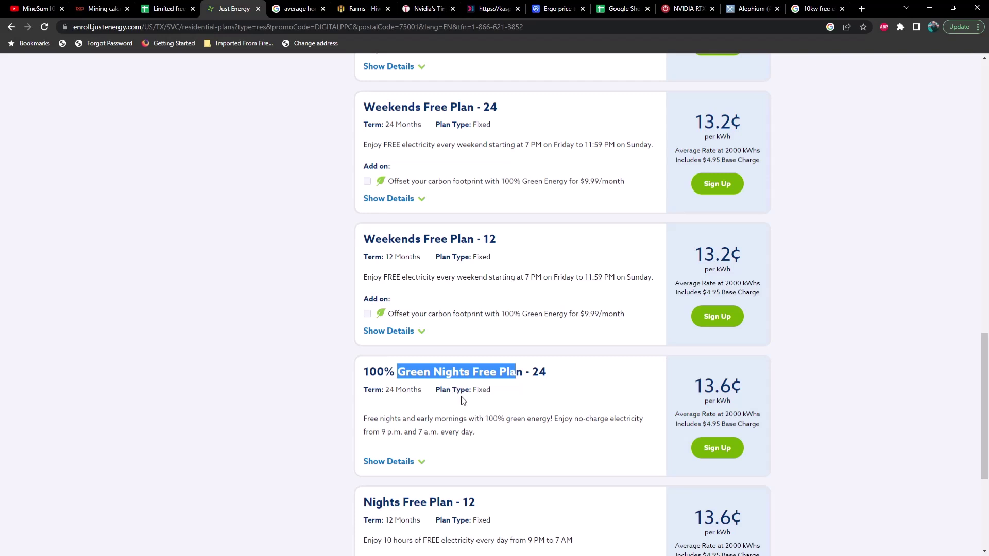
left_click(384, 384)
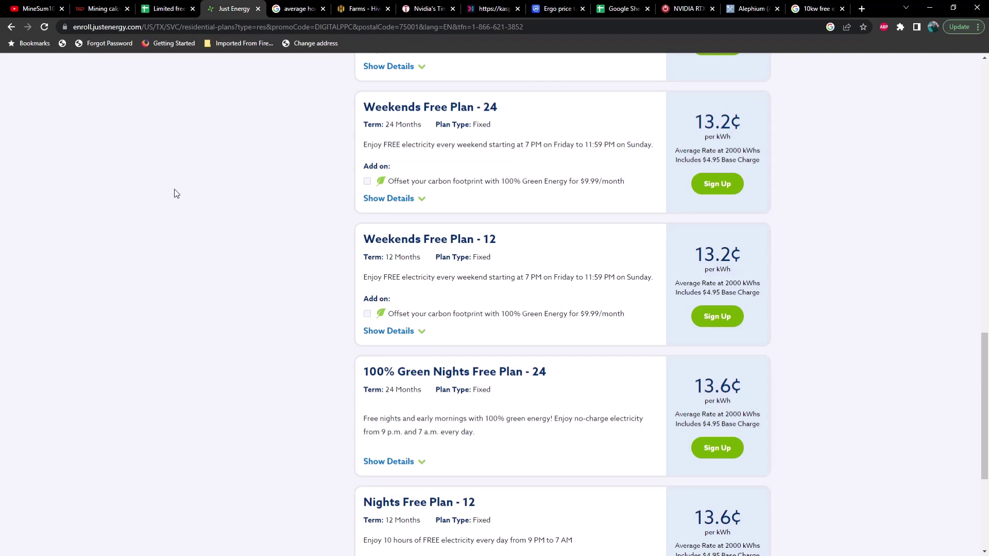
Review the hashrate.no GPU profitability list at 0.00 $/kWh, then return to the Limited free power sheet.
left_click(108, 9)
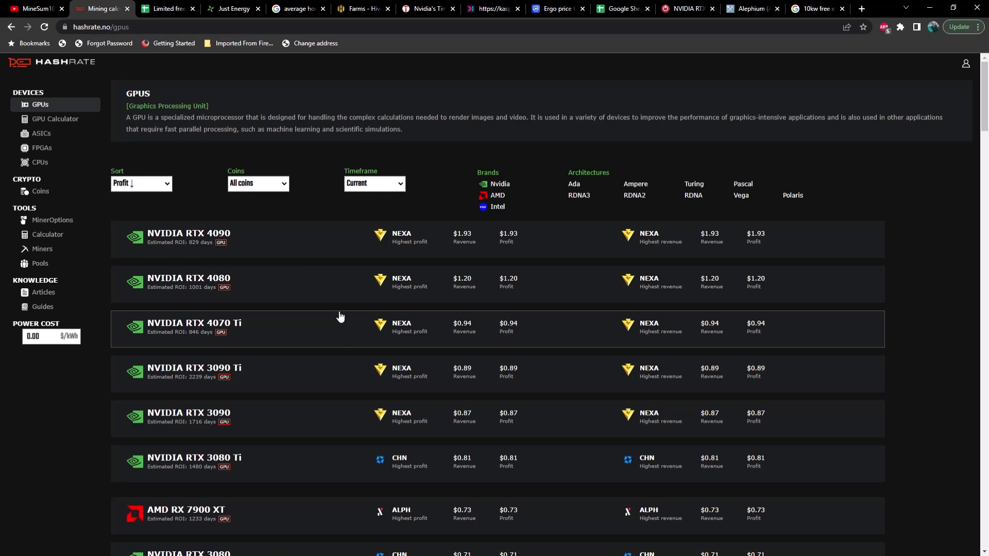
left_click(166, 7)
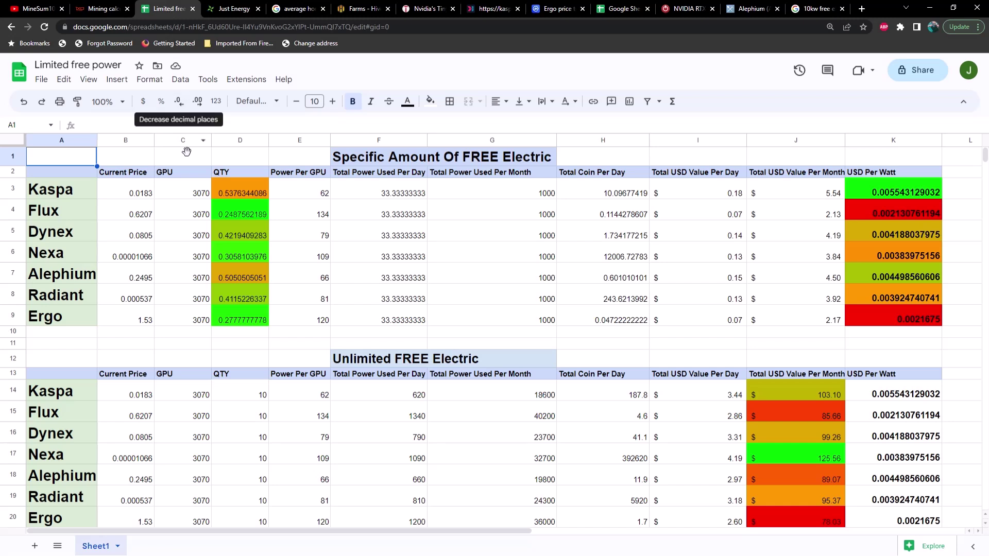
Point out the Specific Amount and Unlimited FREE Electric tables, then each coin: Kaspa, Flux, Dynex, Nexa, Alephium, Radiant, Ergo.
left_click(373, 161)
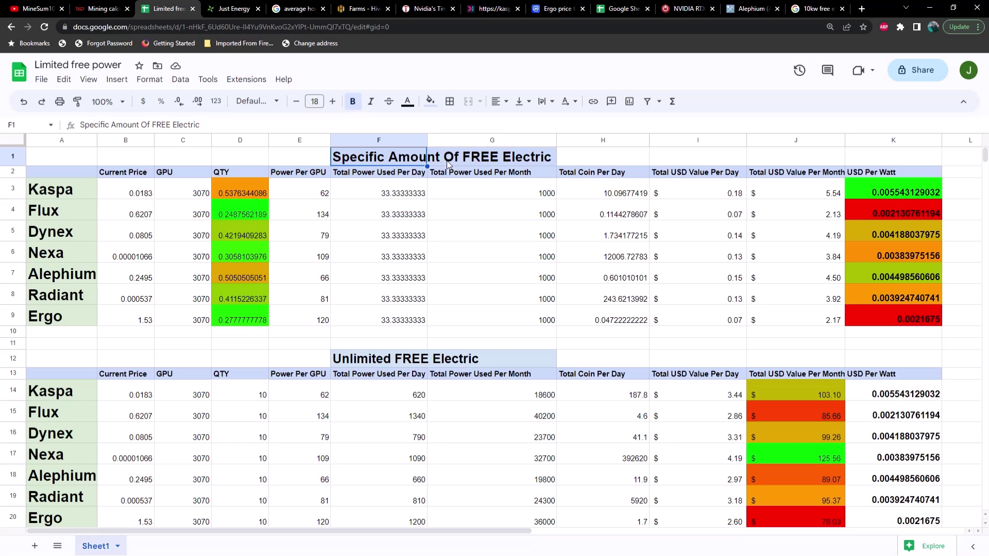
left_click(379, 360)
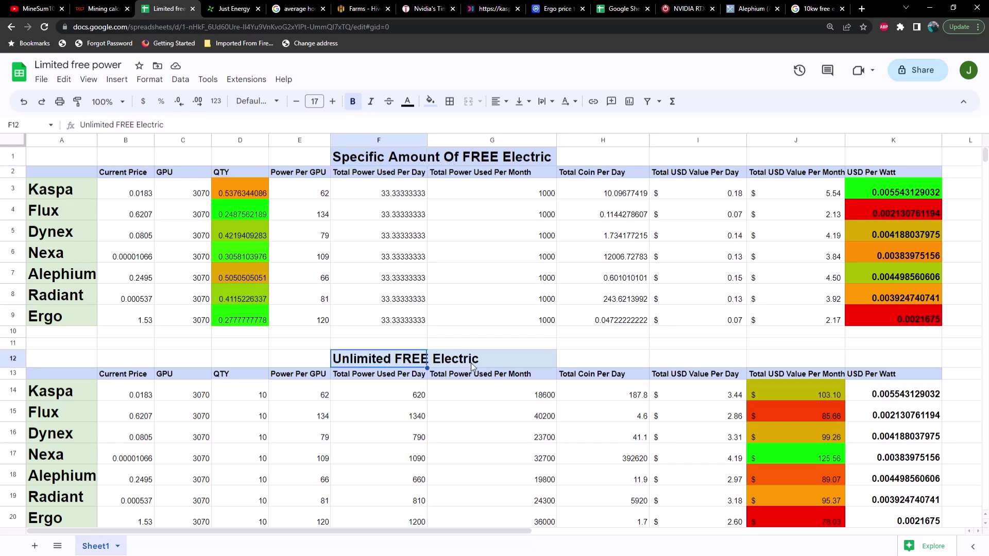
left_click(70, 193)
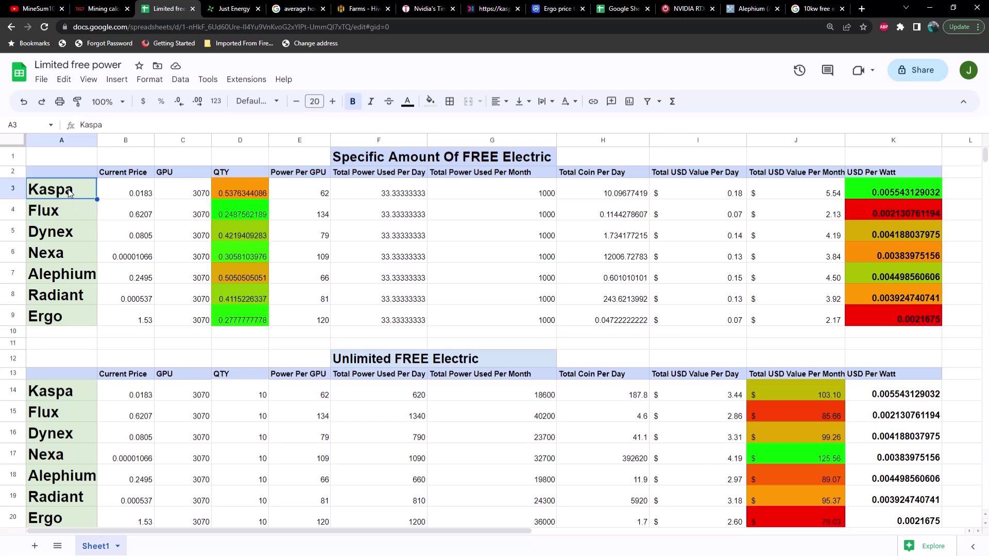
left_click(67, 210)
left_click(68, 231)
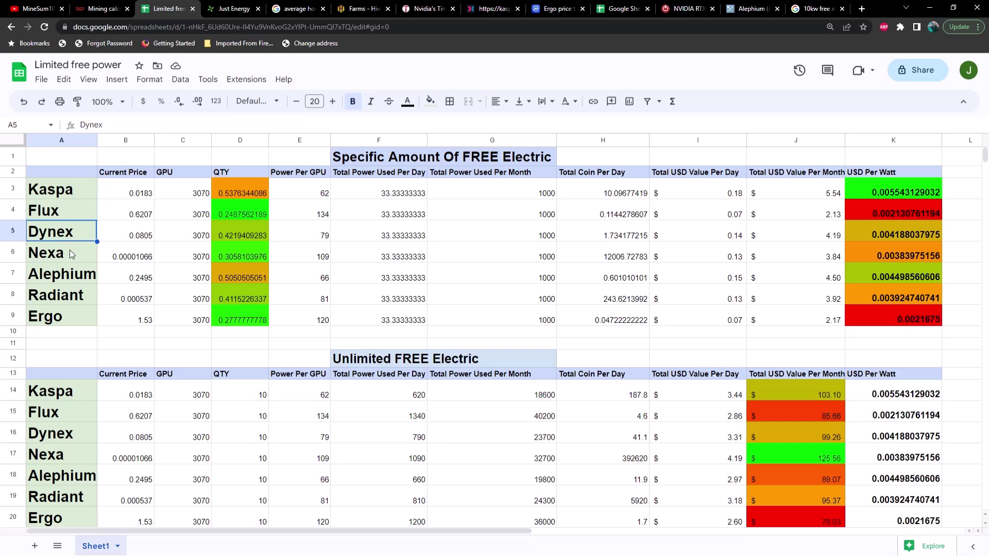
left_click(70, 251)
left_click(75, 275)
left_click(72, 302)
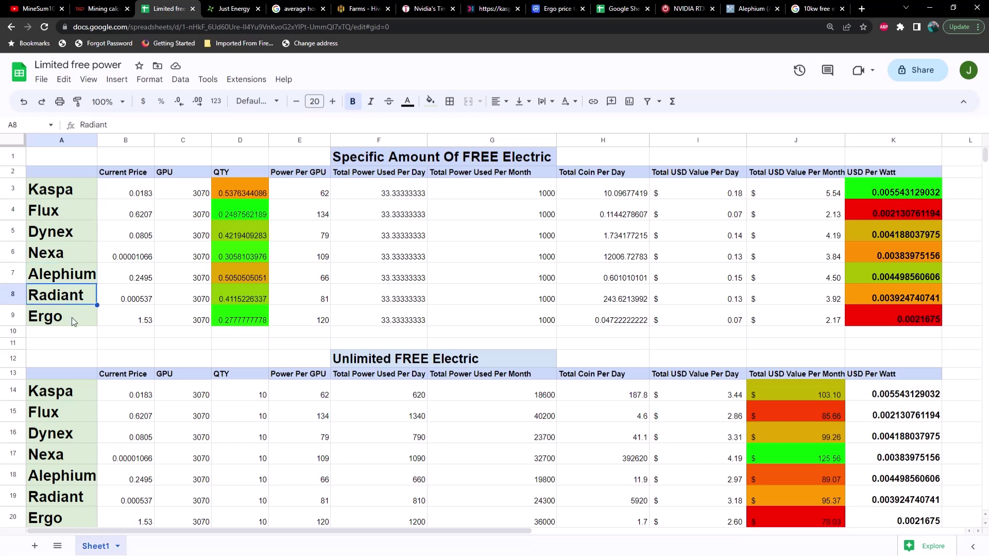
left_click(72, 317)
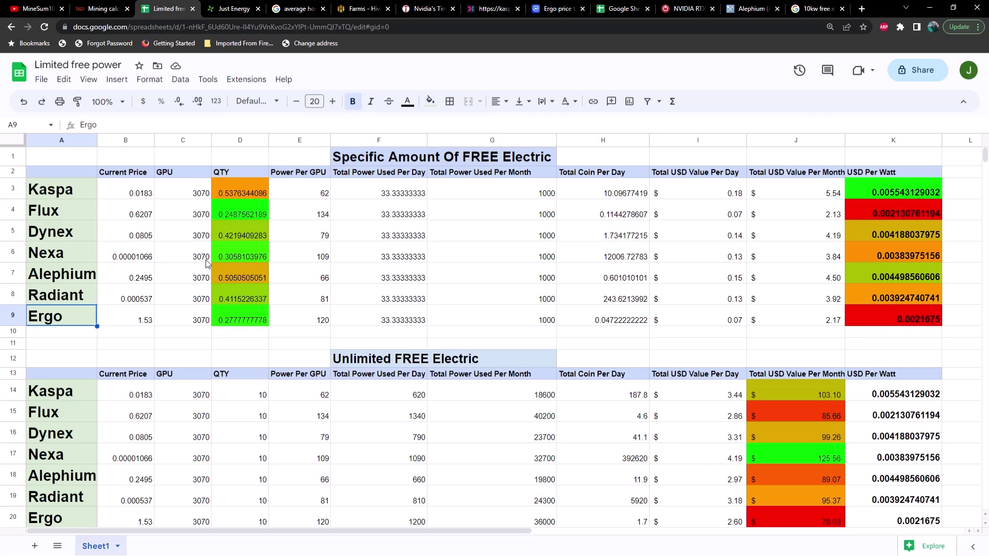
left_click(196, 198)
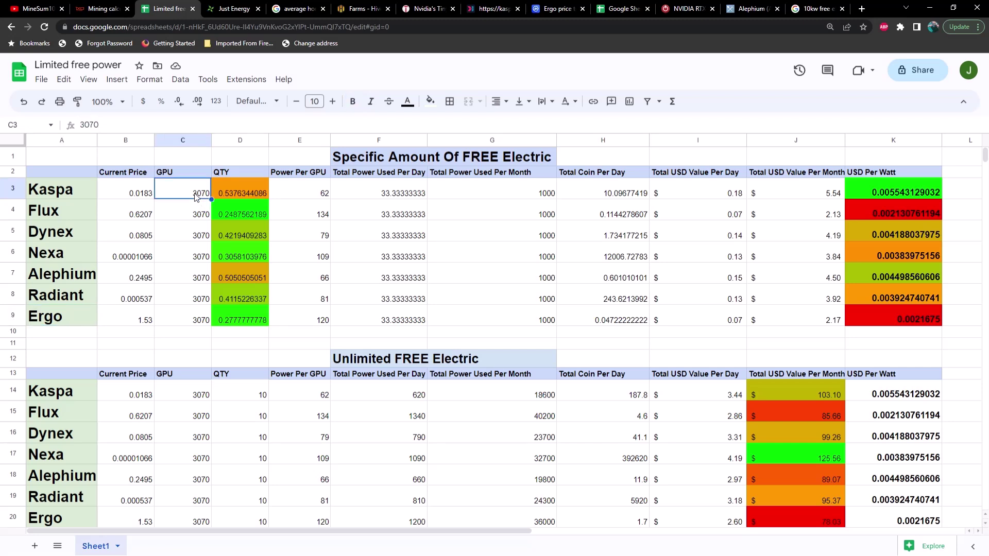
left_click(146, 199)
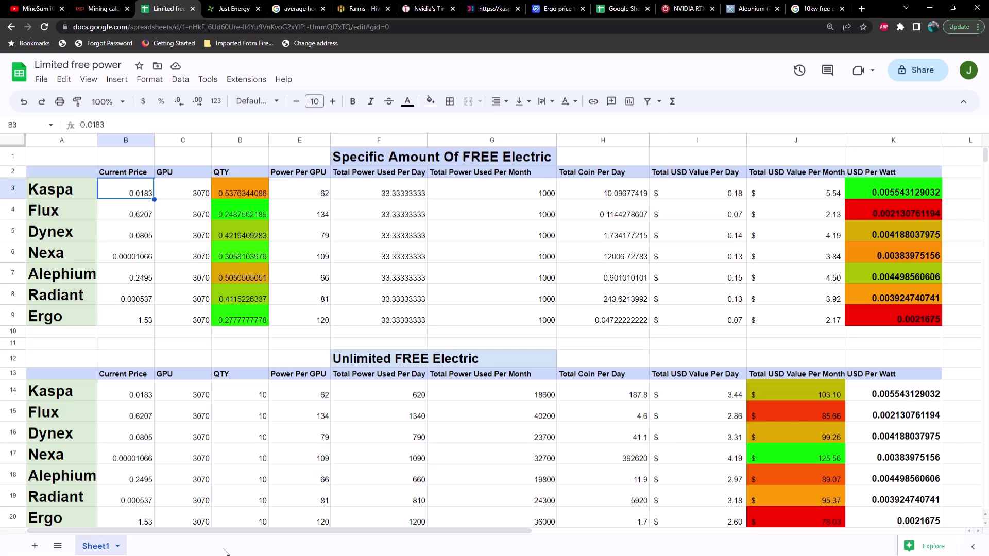
left_click(315, 195)
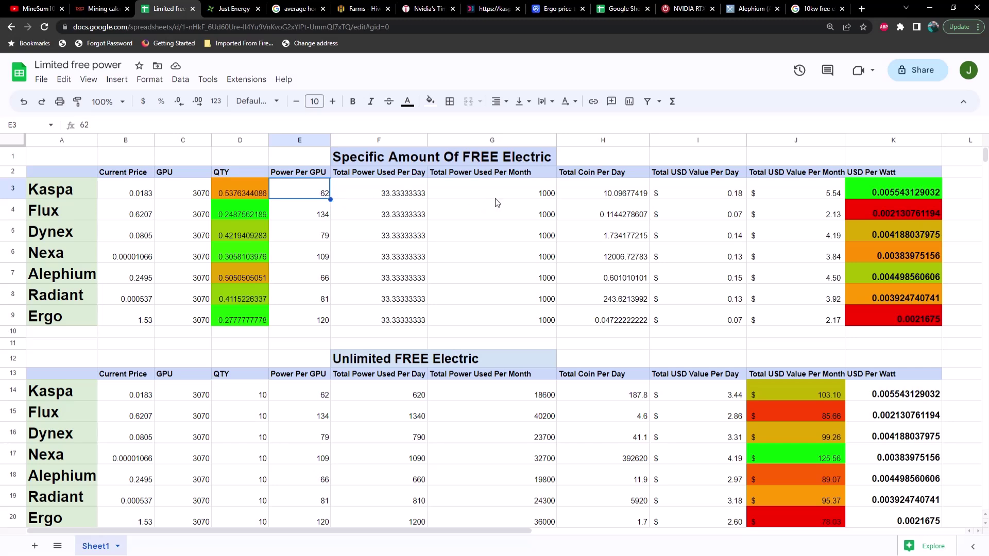
left_click(599, 195)
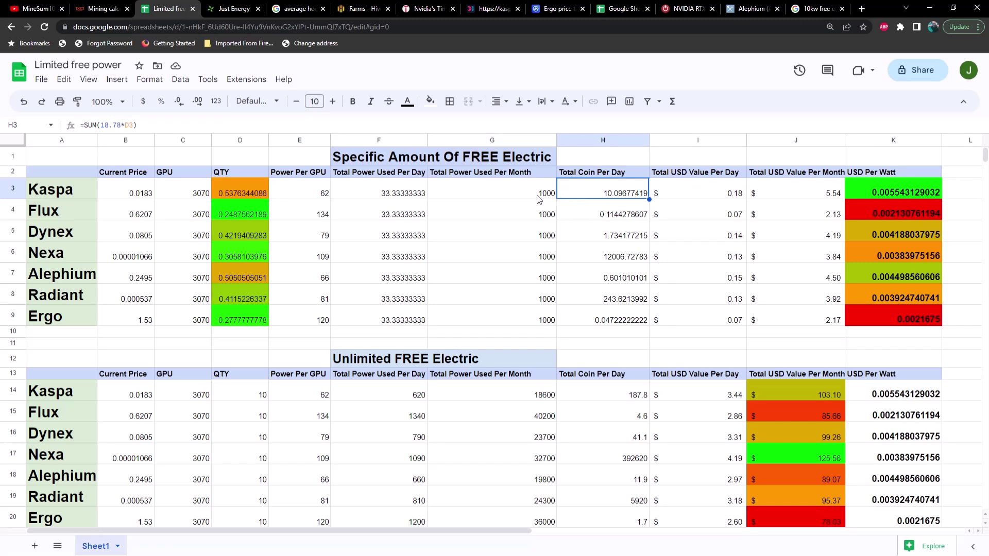
left_click(315, 215)
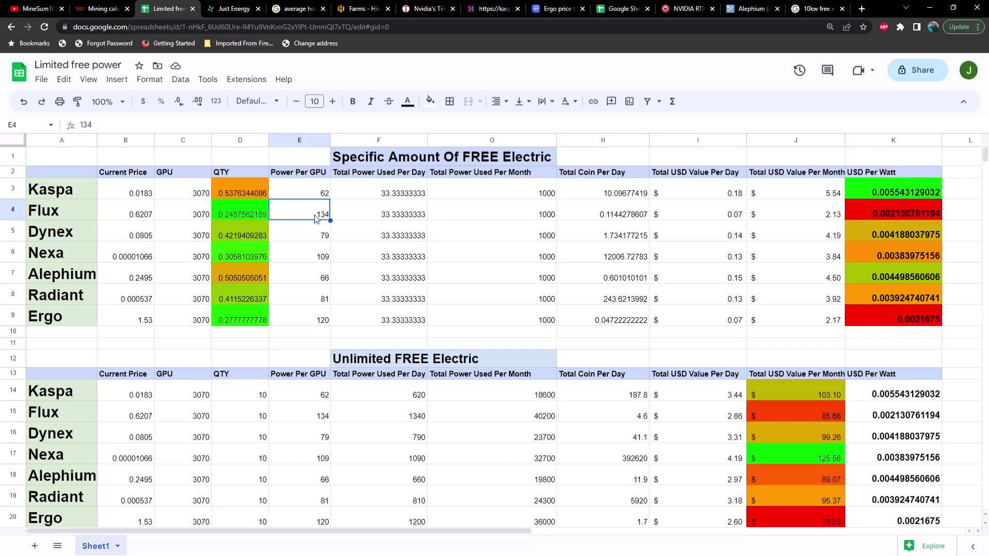
left_click(598, 218)
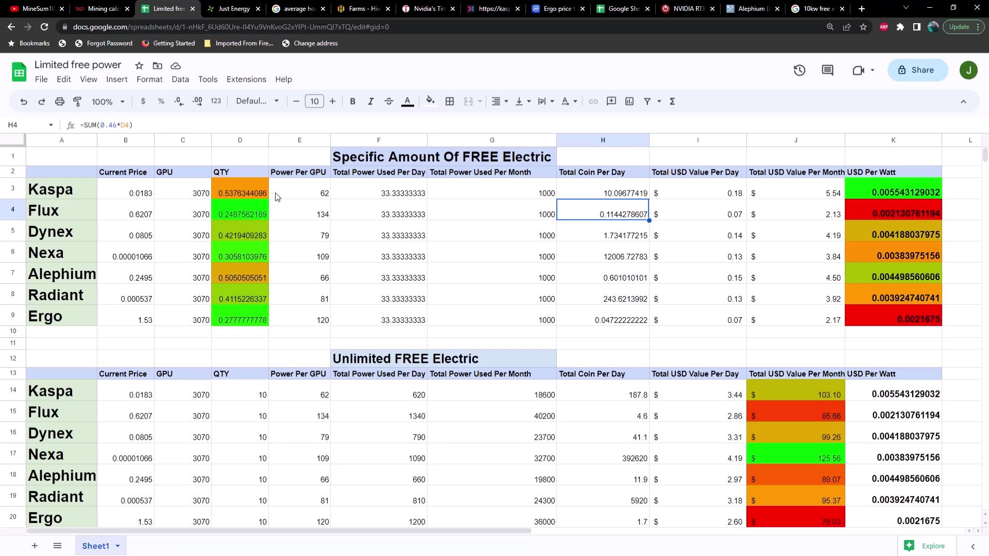
left_click(324, 197)
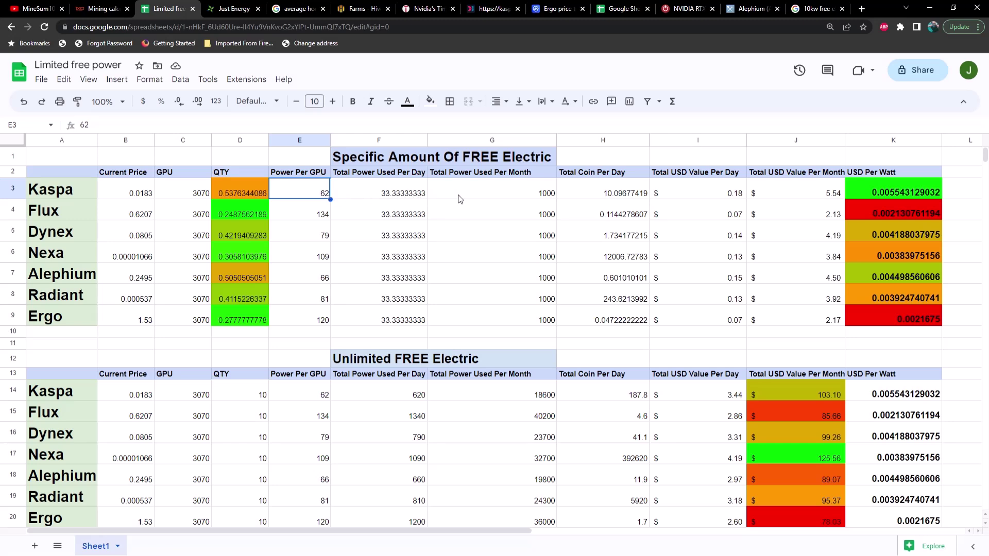
left_click(474, 199)
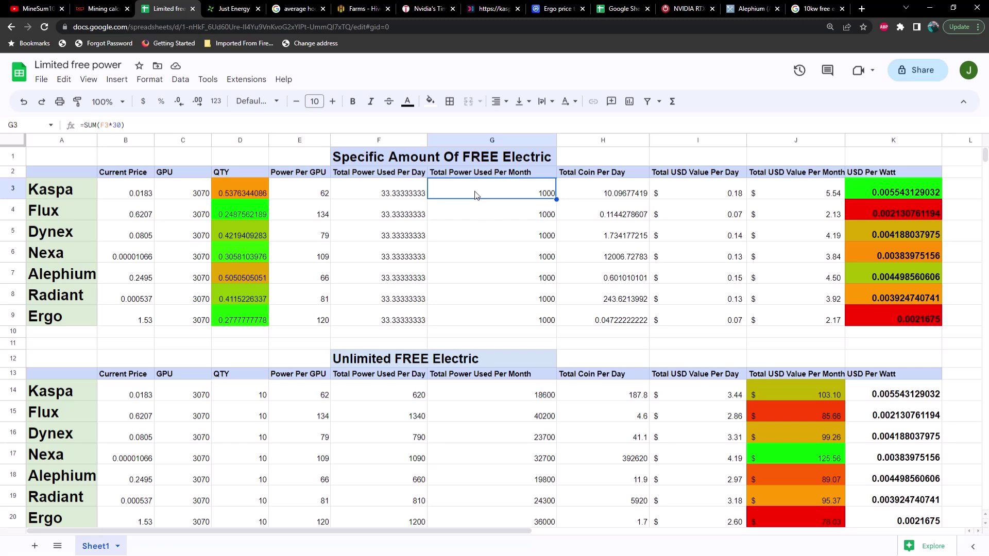
left_click(423, 195)
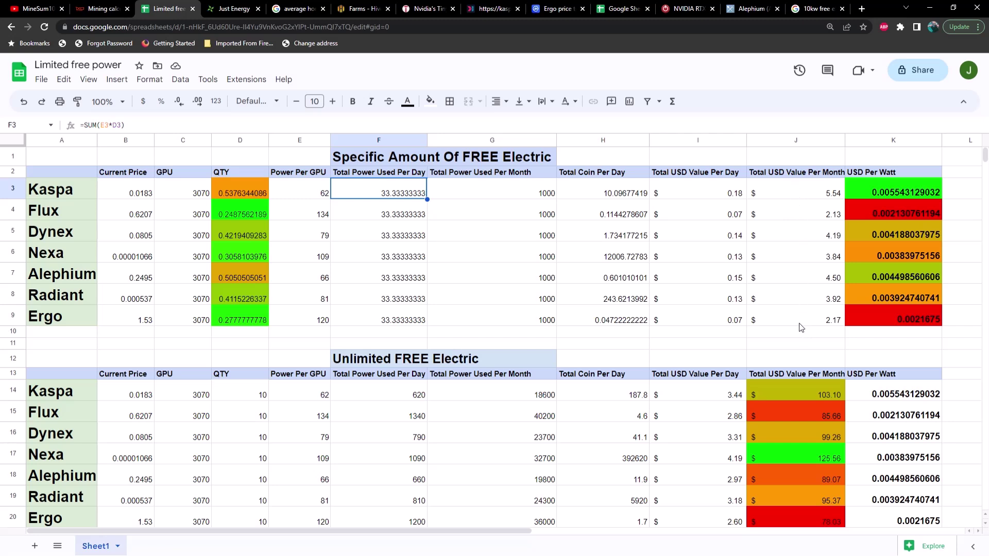
left_click(889, 192)
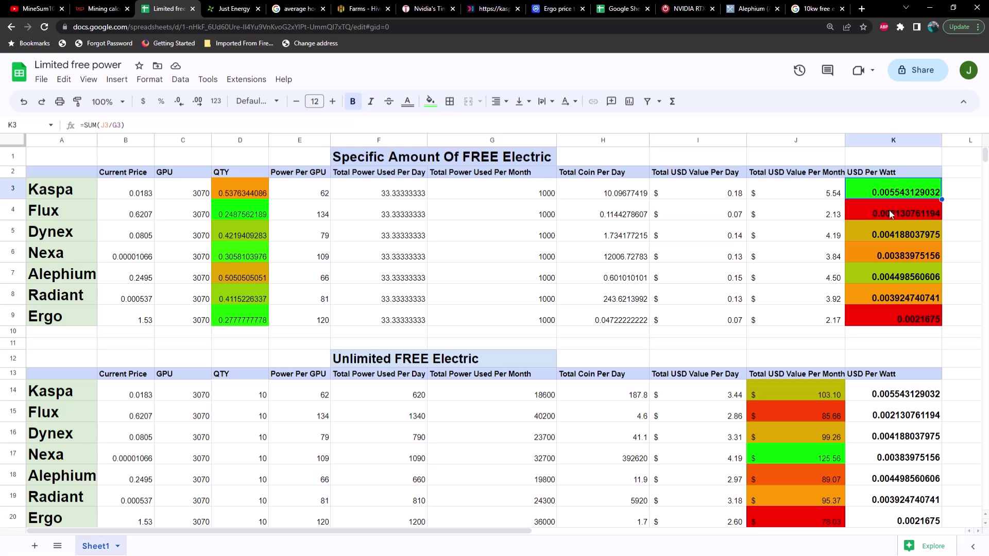
left_click(883, 322)
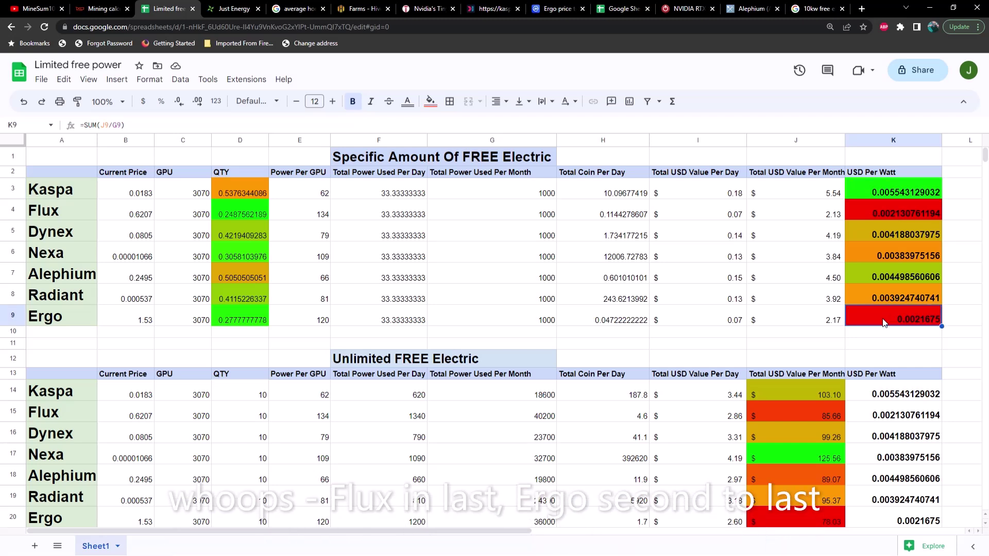
left_click(880, 214)
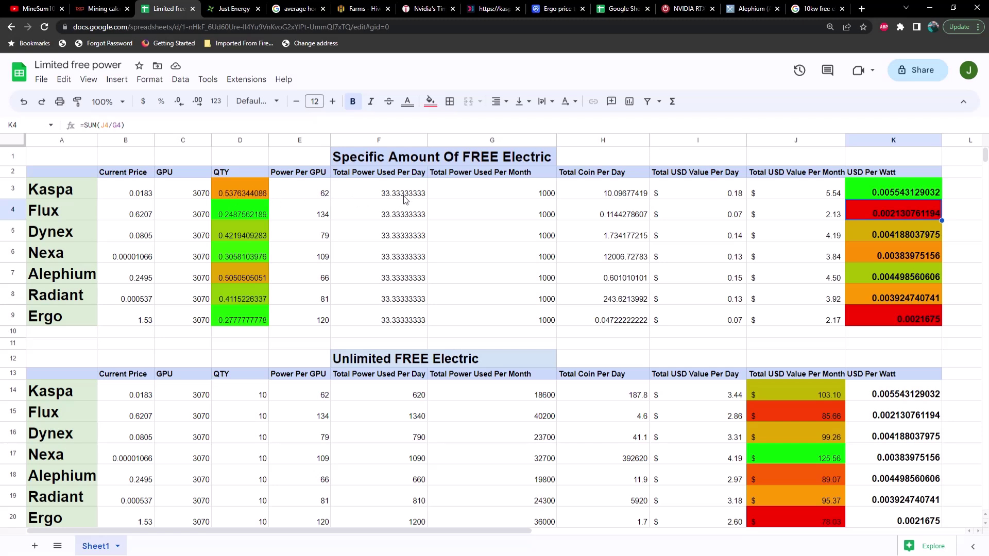
left_click(891, 191)
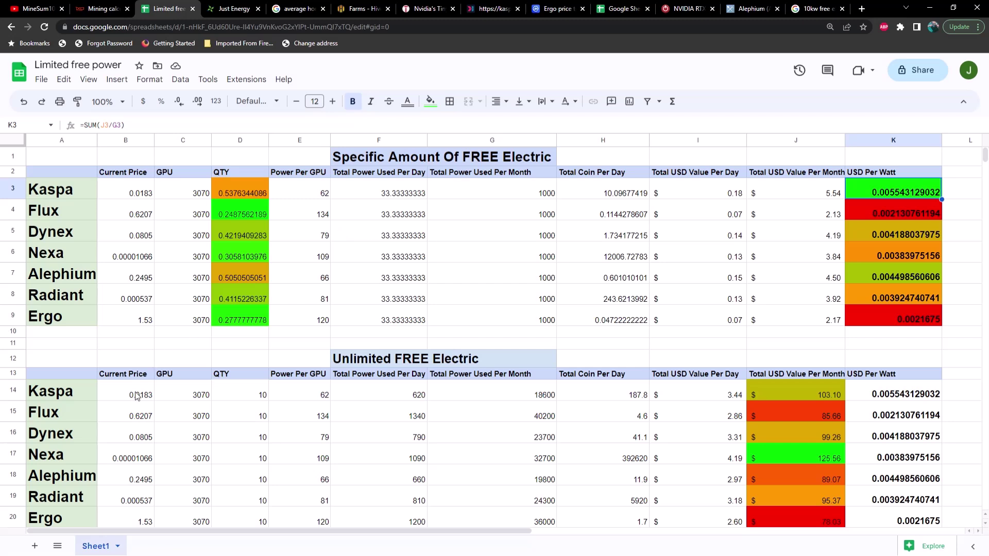
left_click(85, 391)
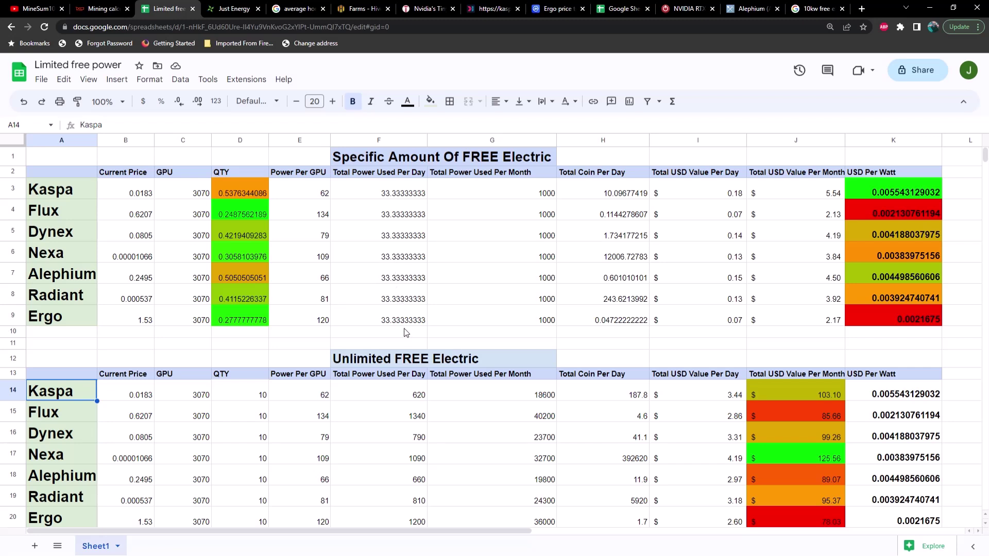
left_click(259, 397)
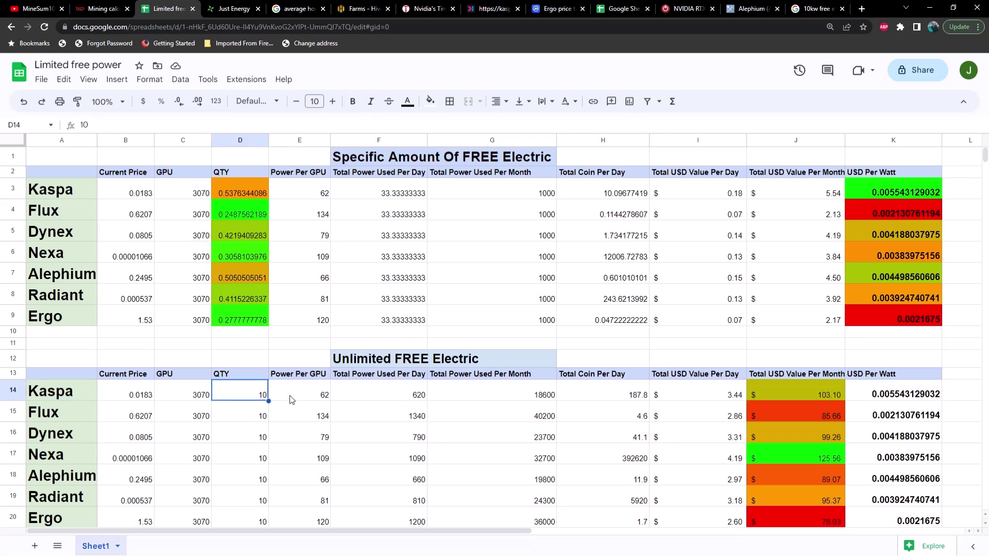
left_click(389, 401)
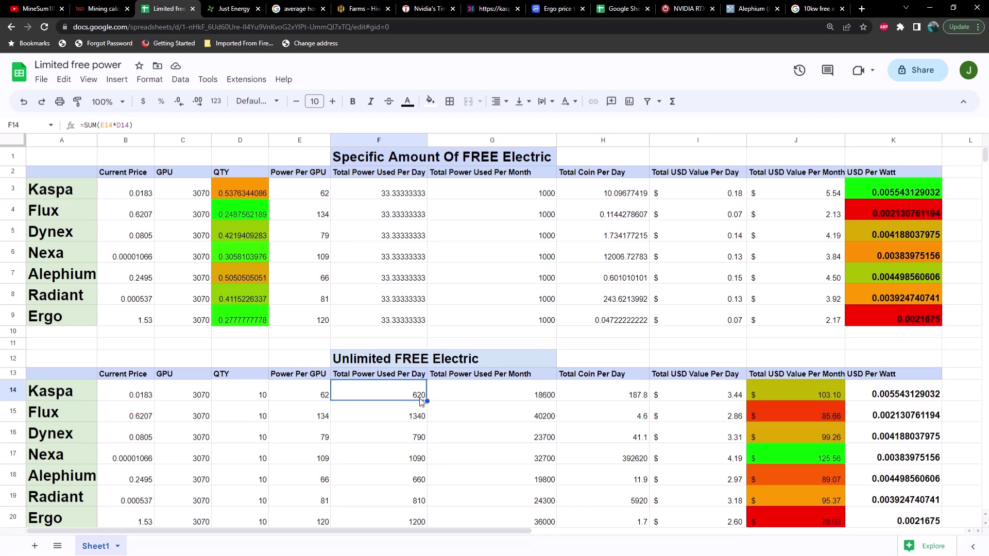
left_click(516, 398)
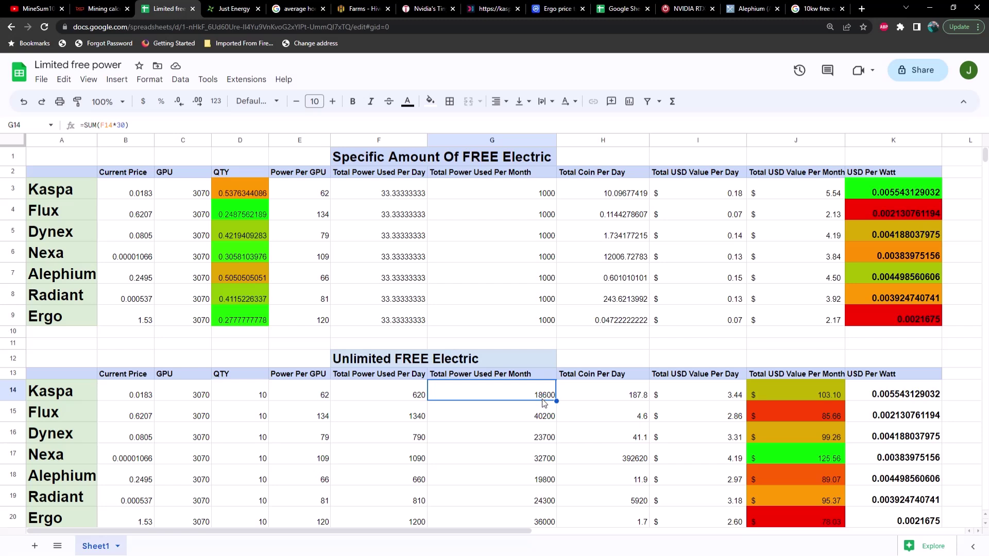
left_click(617, 398)
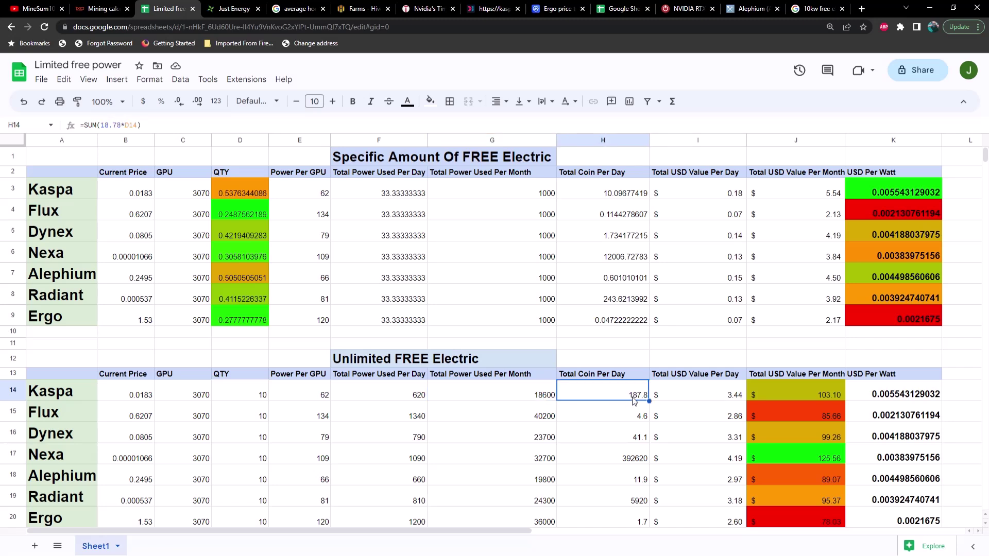
left_click(626, 458)
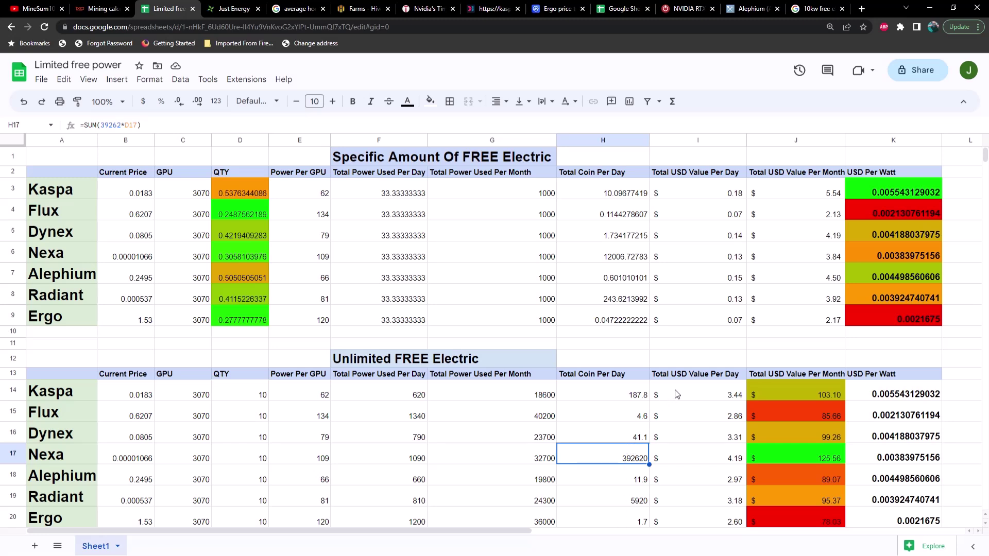
left_click(707, 396)
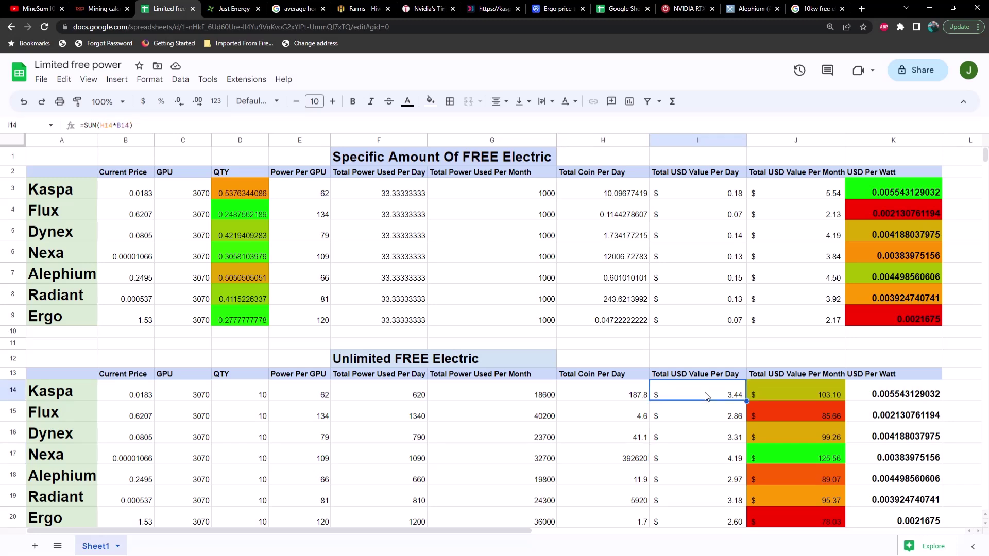
left_click(707, 416)
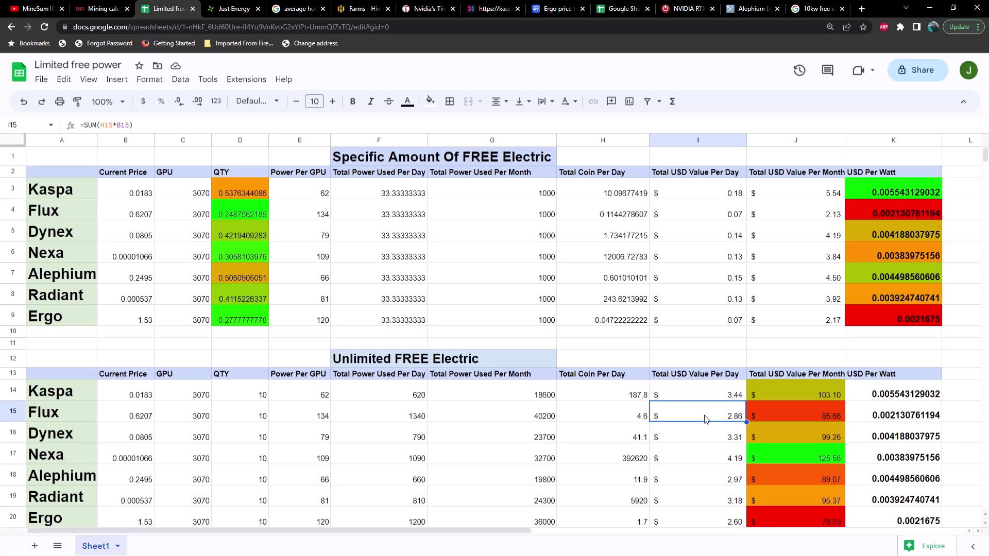
left_click(702, 439)
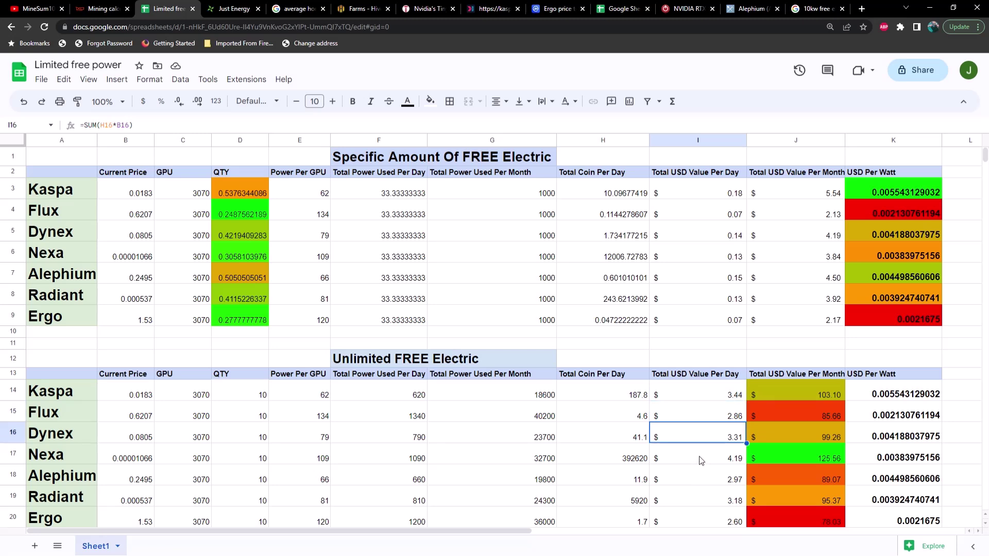
left_click(697, 461)
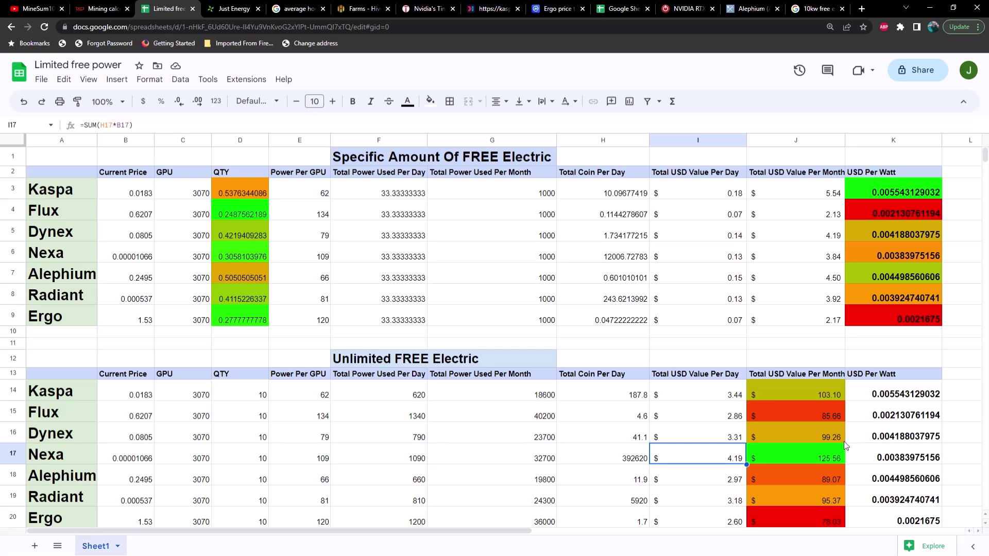
left_click(836, 460)
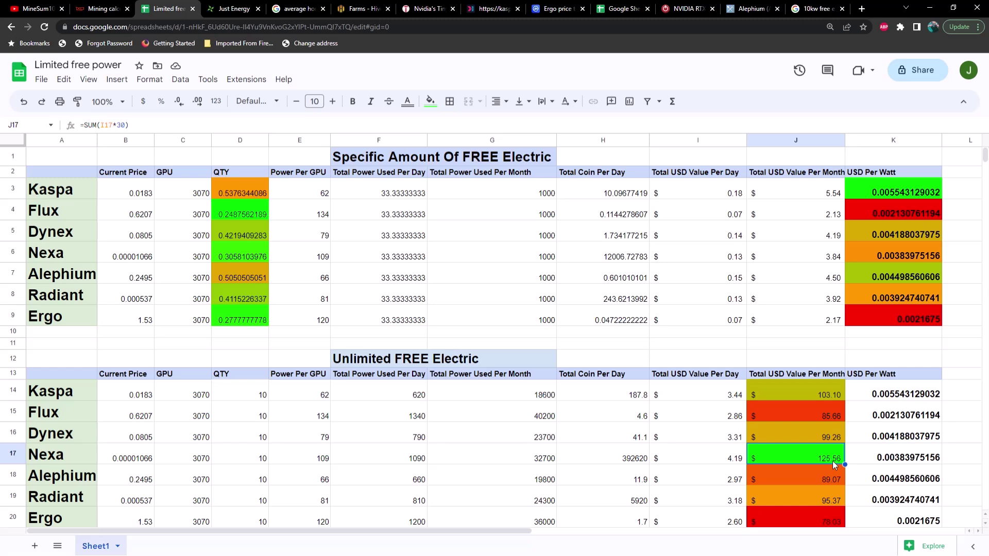
left_click(814, 396)
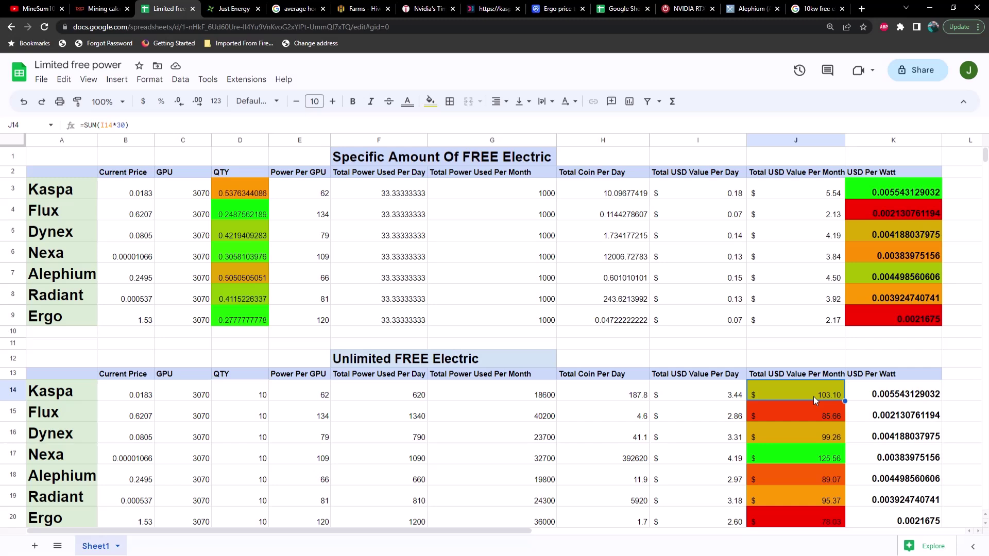
left_click(807, 436)
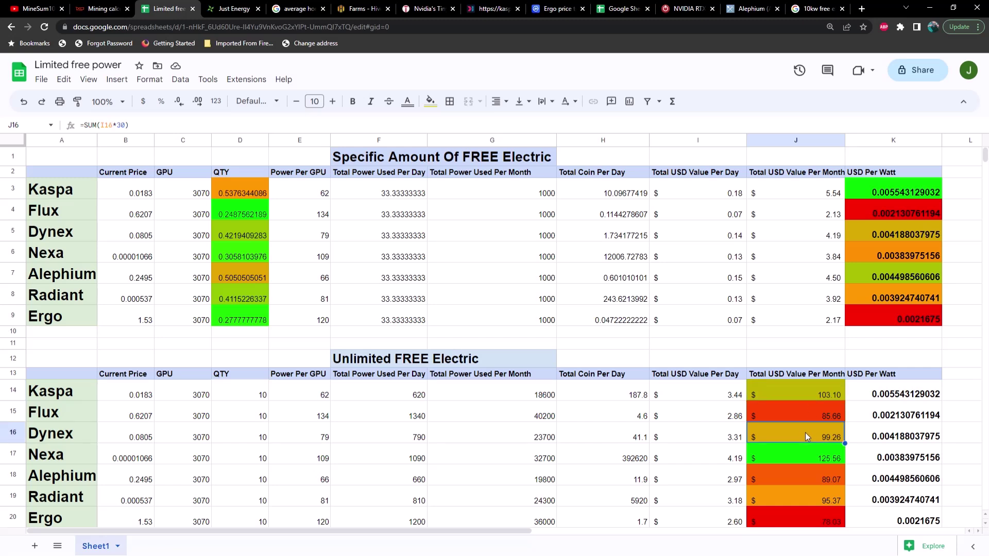
left_click(806, 498)
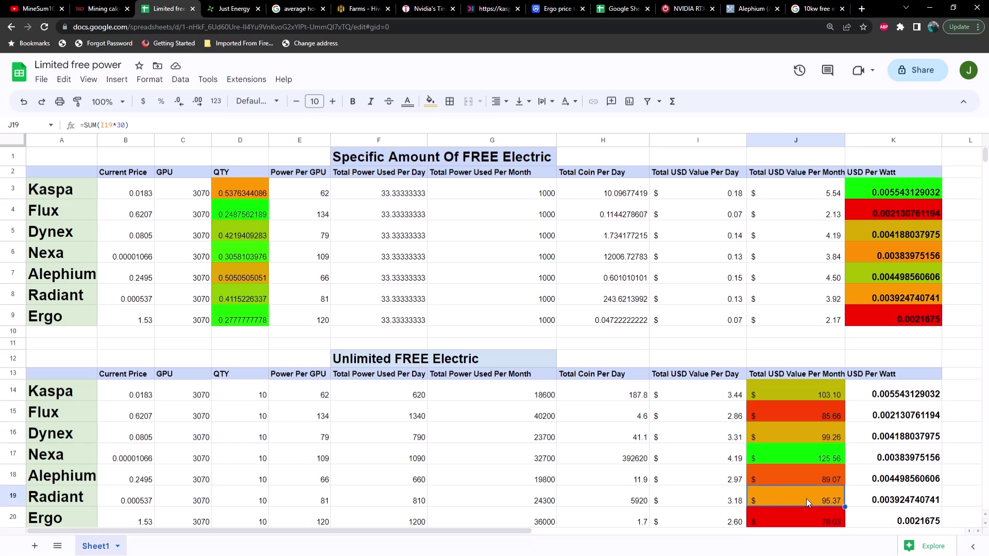